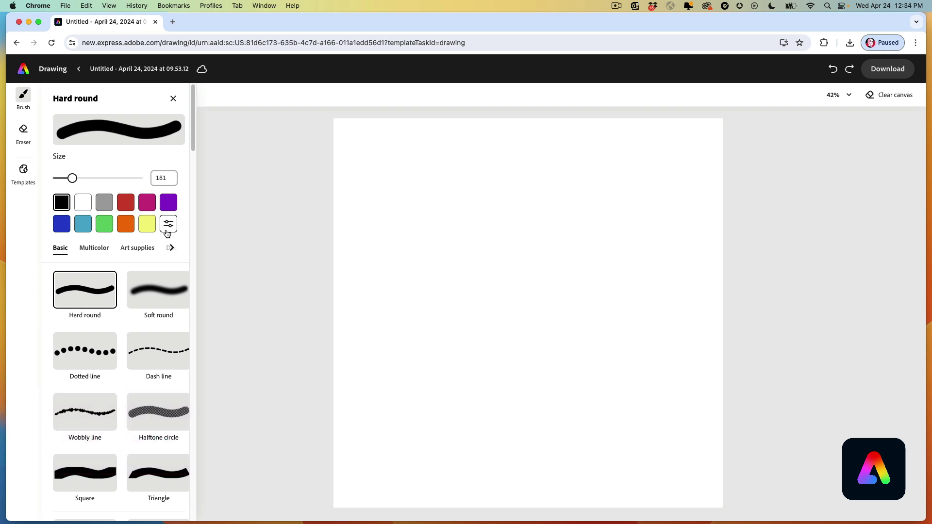
Step: Set the Hard round brush to size 902 in pale sky blue #8ED4EE
click(83, 225)
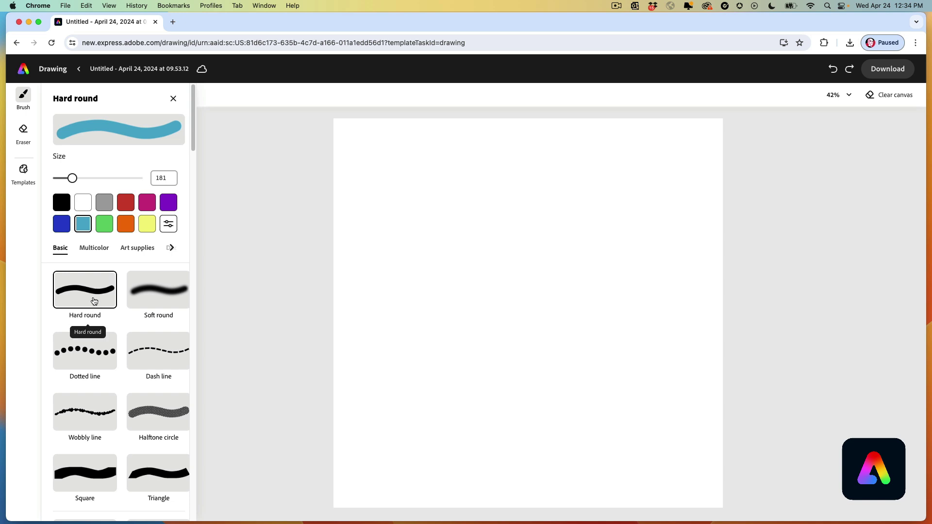
drag(74, 180, 134, 184)
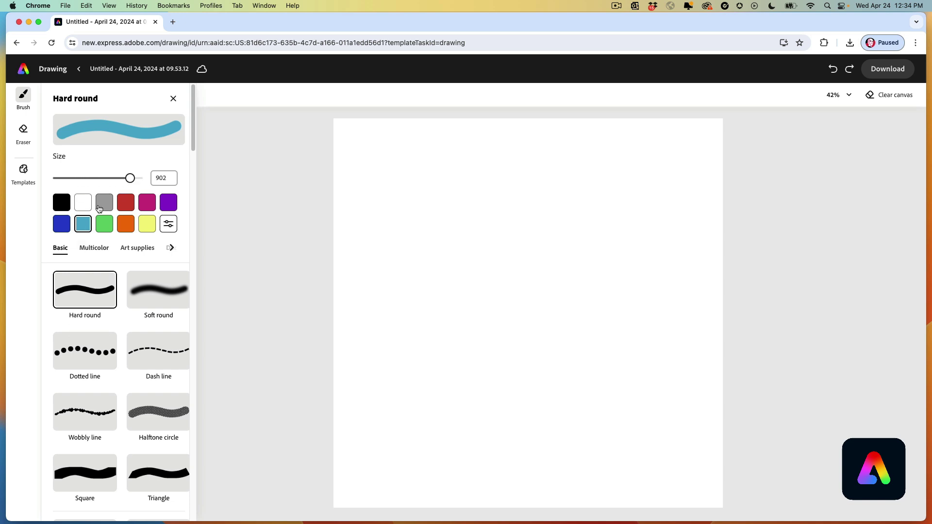
click(168, 227)
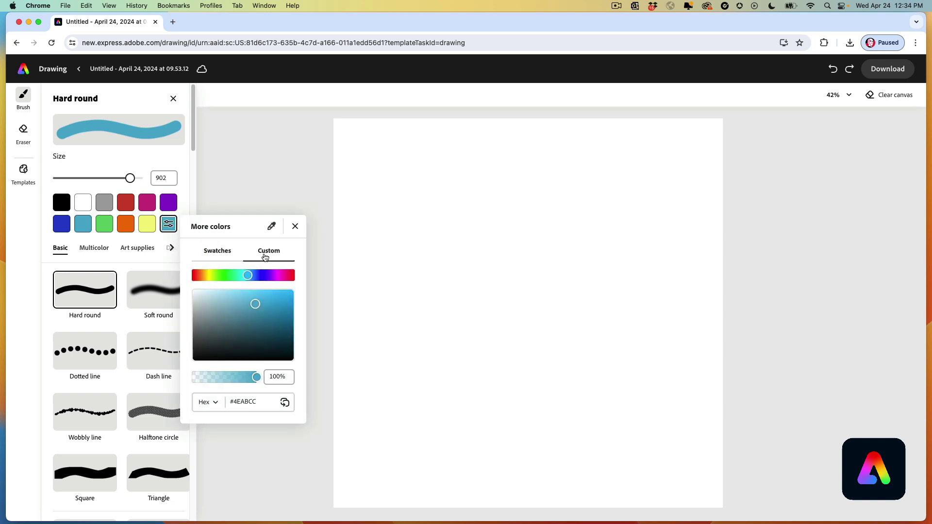
drag(255, 304, 234, 294)
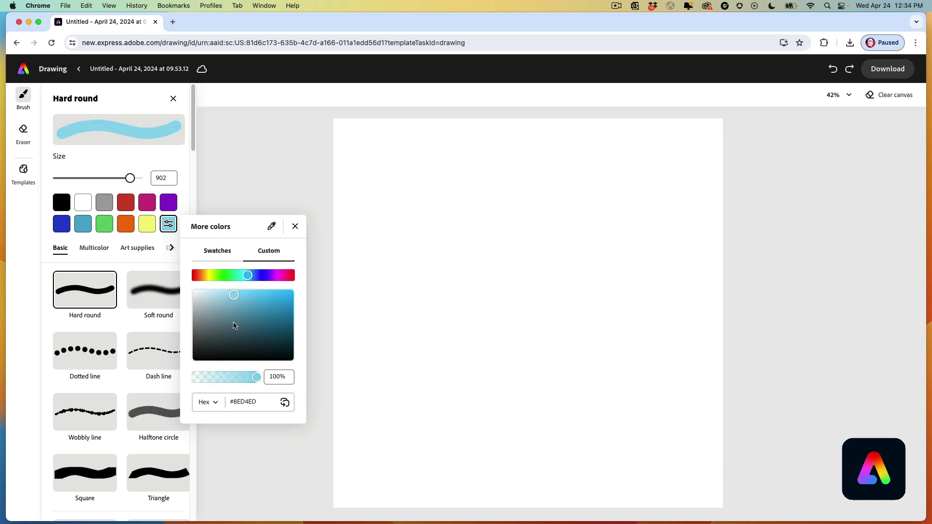
Step: Paint the whole canvas light blue for the sky
click(703, 185)
mouse_move(728, 197)
mouse_down()
mouse_move(322, 194)
mouse_move(689, 245)
mouse_move(619, 282)
mouse_move(287, 312)
mouse_move(644, 368)
mouse_move(339, 442)
mouse_move(706, 472)
mouse_move(757, 467)
mouse_up()
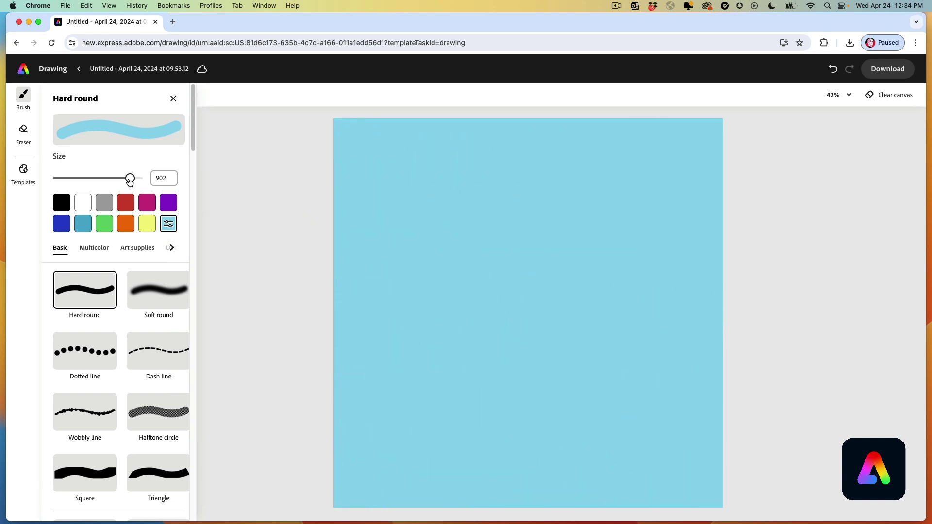
drag(130, 180, 92, 179)
Step: Paint a yellow ground band across the bottom of the canvas
click(145, 224)
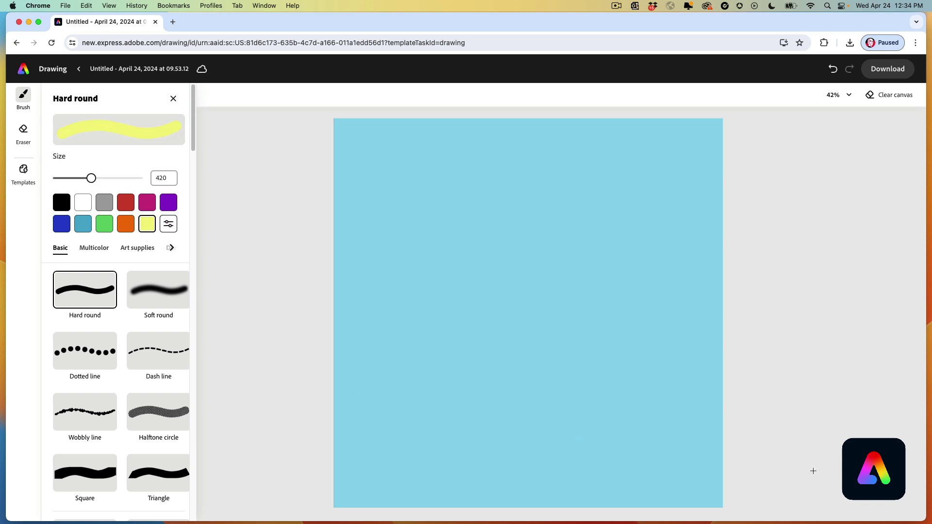
drag(813, 471, 305, 472)
drag(749, 445, 333, 450)
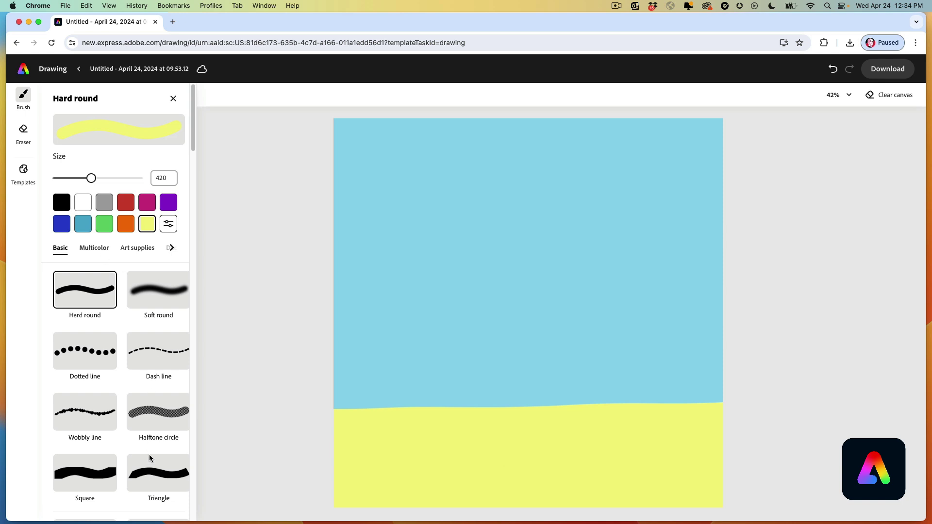
Step: Paint a yellow trapezoid mound and an upper trapezoid with a size-410 Triangle brush
click(155, 470)
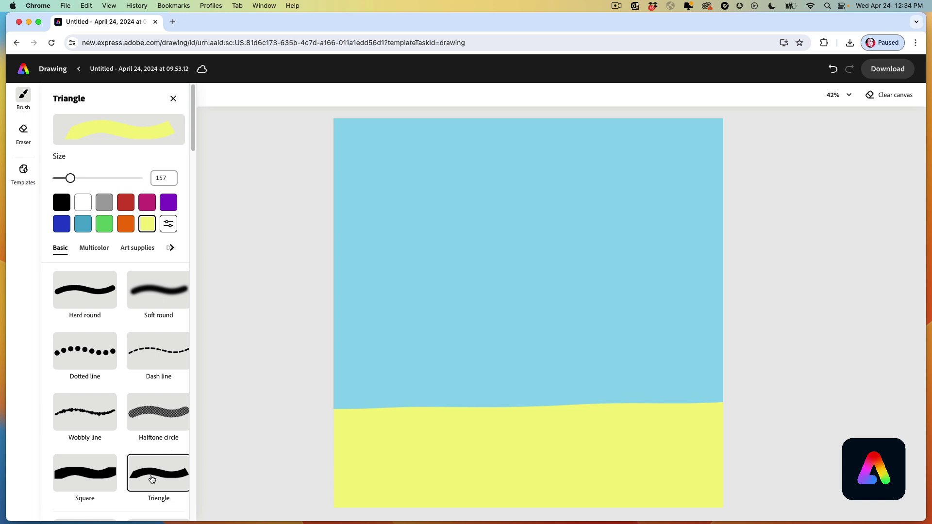
click(91, 178)
drag(648, 392, 493, 393)
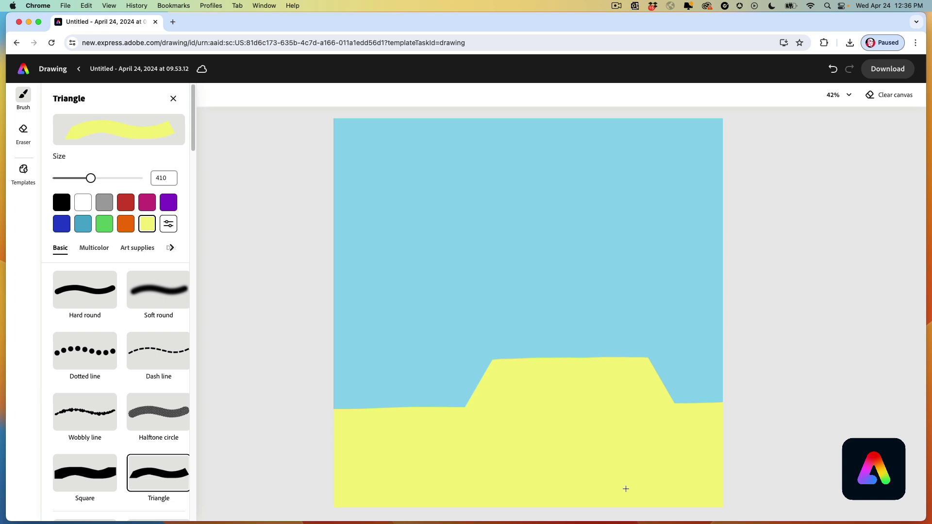
key(super+z)
drag(612, 278, 544, 276)
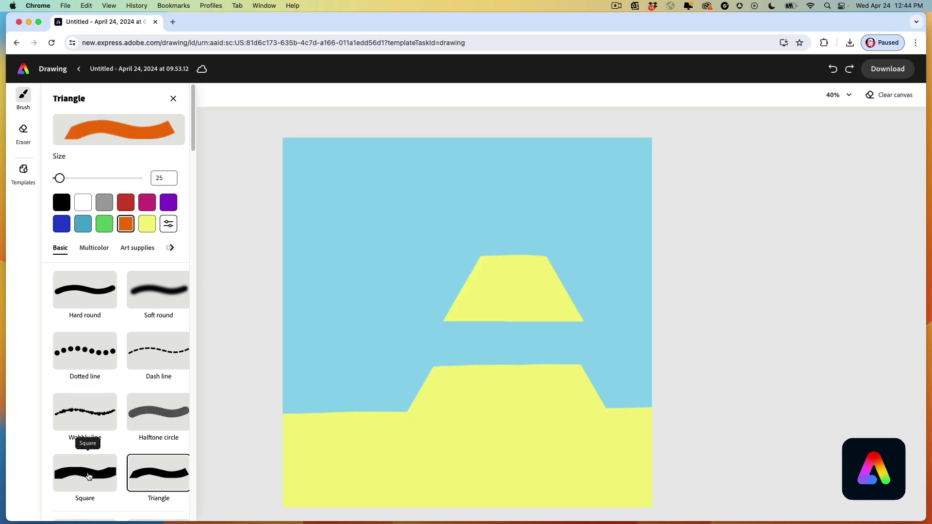
Step: Join the two yellow shapes with a yellow Square-brush block at size 537
click(90, 458)
drag(68, 179, 102, 181)
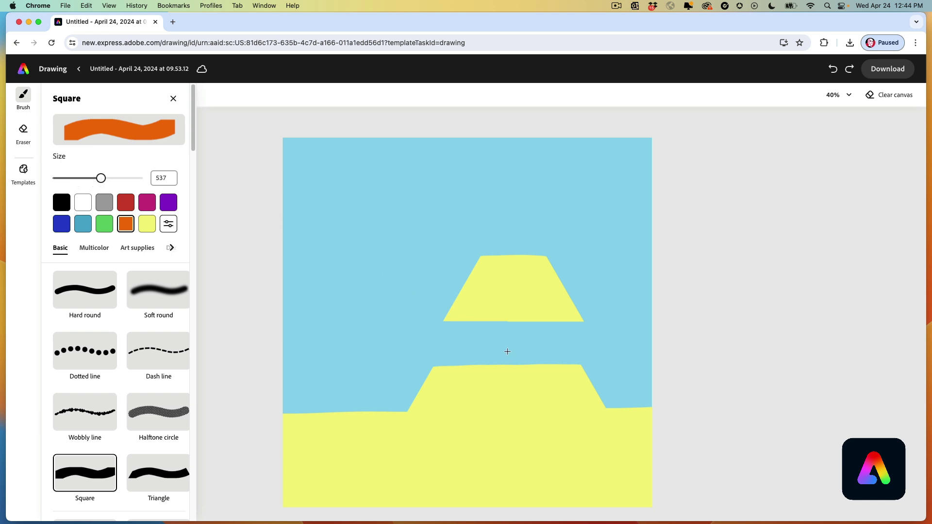
click(147, 224)
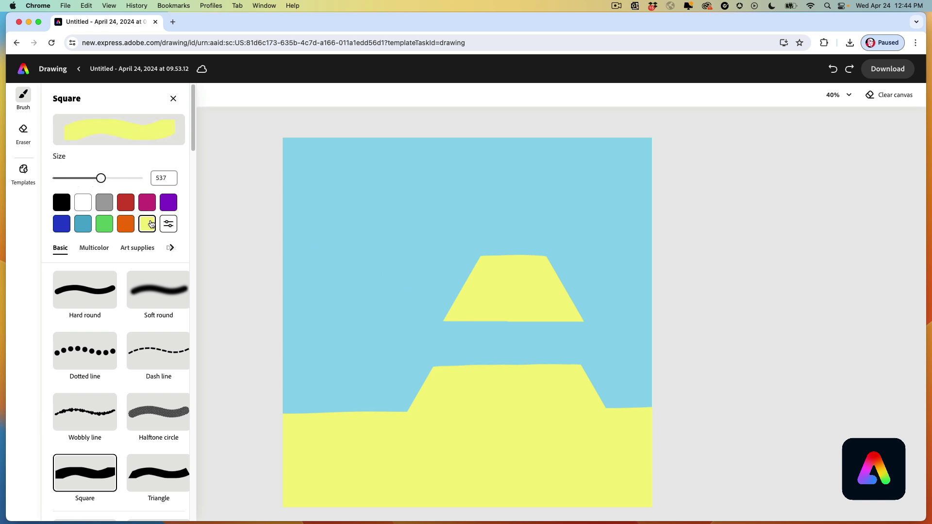
click(511, 340)
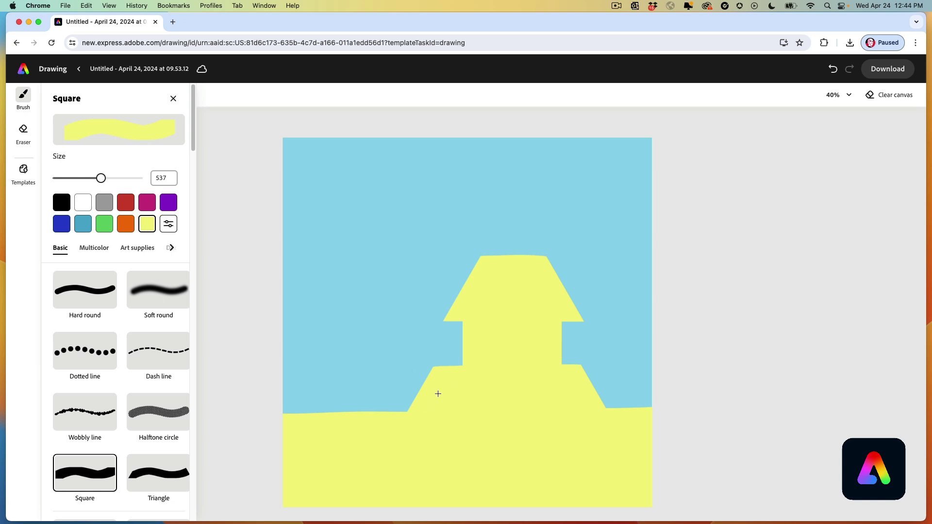
Step: Try widening the mound's lower-right slope with a 460 Triangle brush, then undo it
click(151, 473)
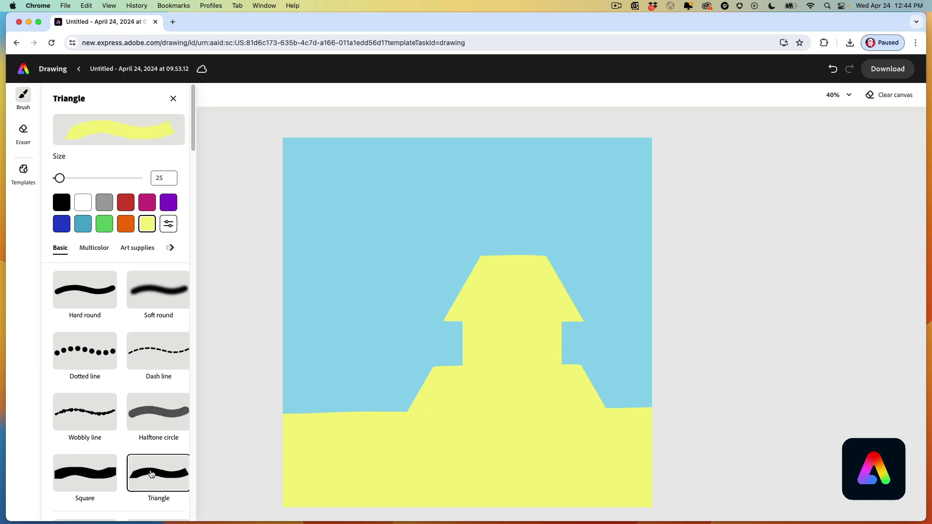
drag(60, 178, 93, 179)
mouse_move(587, 410)
mouse_down()
mouse_move(589, 398)
mouse_move(569, 400)
mouse_up()
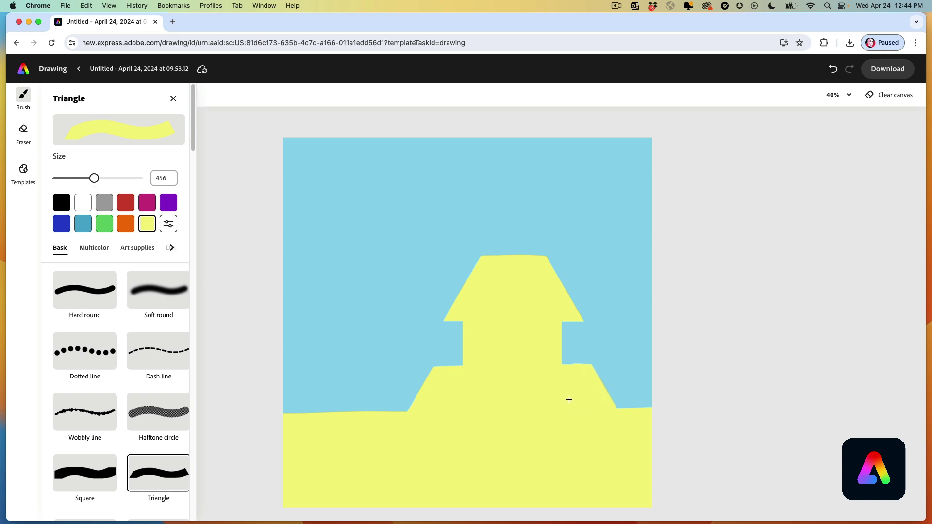
key(super+z)
Step: Add a round yellow bump on top of the head with a size-134 Hard round brush
click(85, 289)
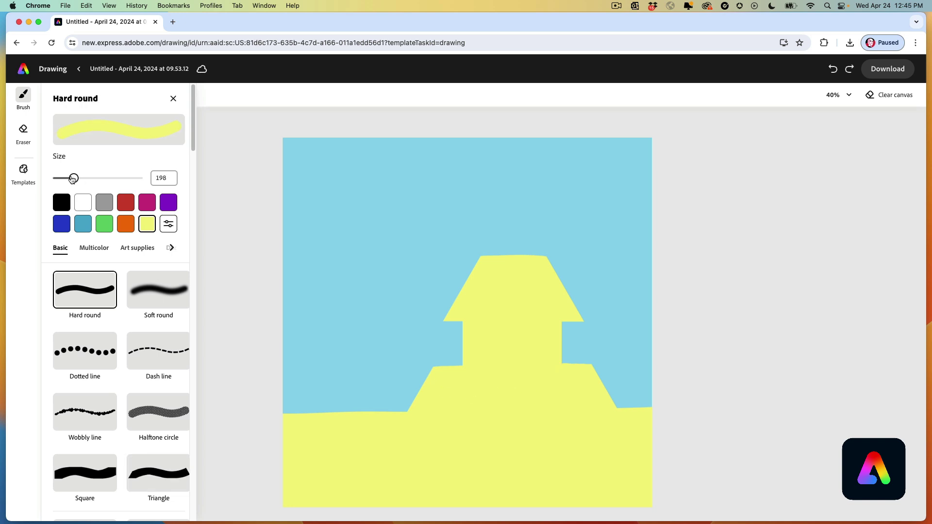
drag(72, 179, 68, 180)
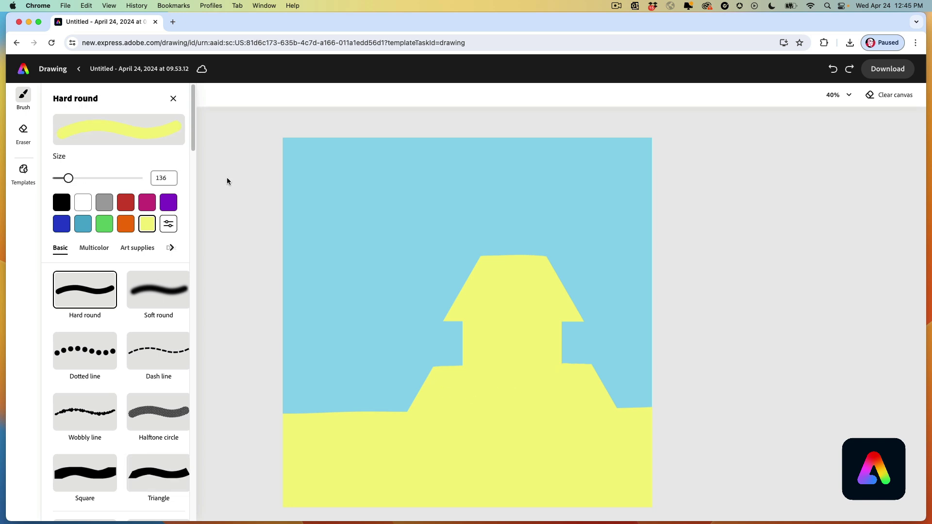
click(513, 260)
Step: Set the brush to a smaller orange Triangle, around size 101
click(155, 466)
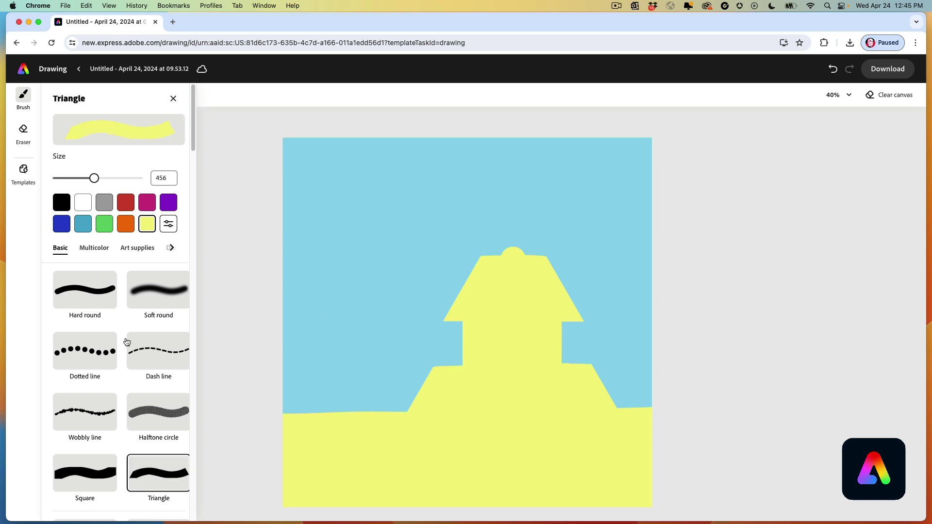
drag(93, 180, 65, 181)
click(126, 221)
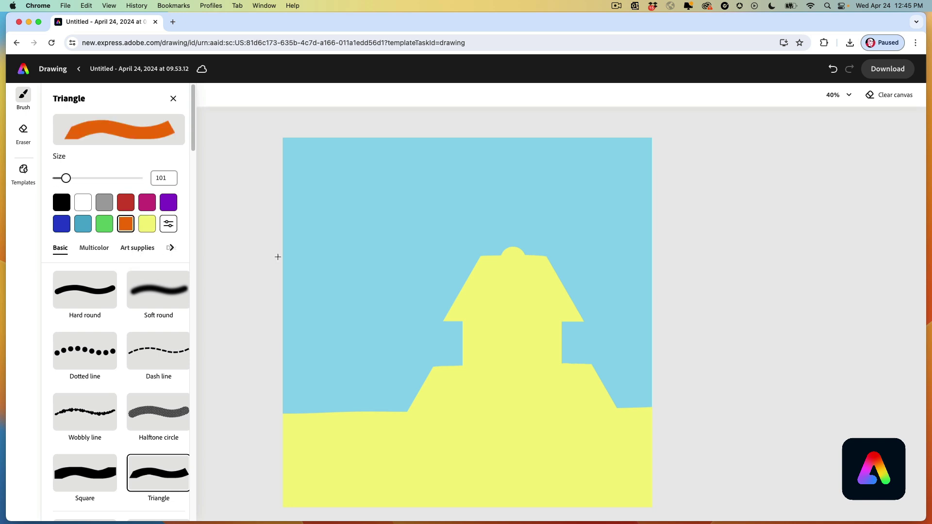
Step: Zoom to 66% and paint an angular orange flap down the head's right side into the body
scroll(514, 283, up, 5)
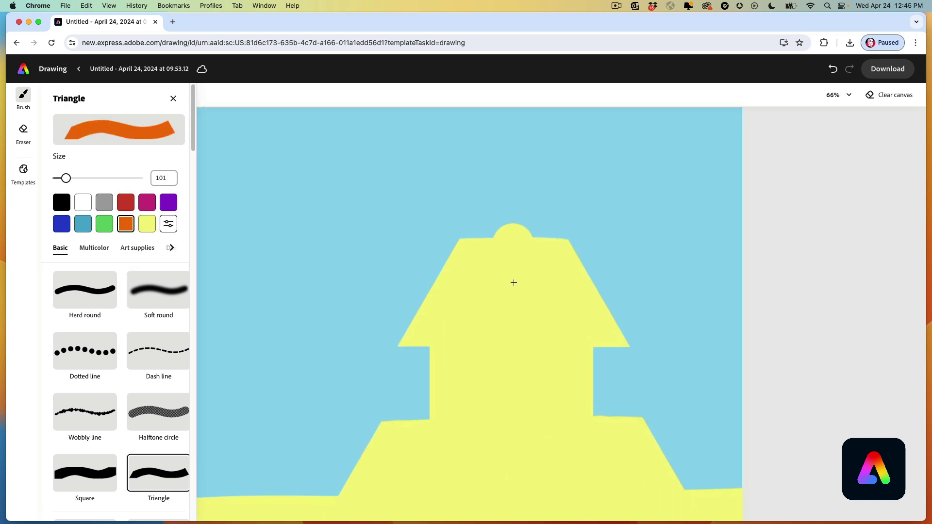
click(562, 255)
mouse_move(562, 256)
mouse_down()
mouse_move(601, 329)
mouse_move(619, 337)
mouse_move(563, 243)
mouse_move(549, 268)
mouse_move(566, 303)
mouse_move(566, 285)
mouse_move(574, 292)
mouse_move(546, 354)
mouse_up()
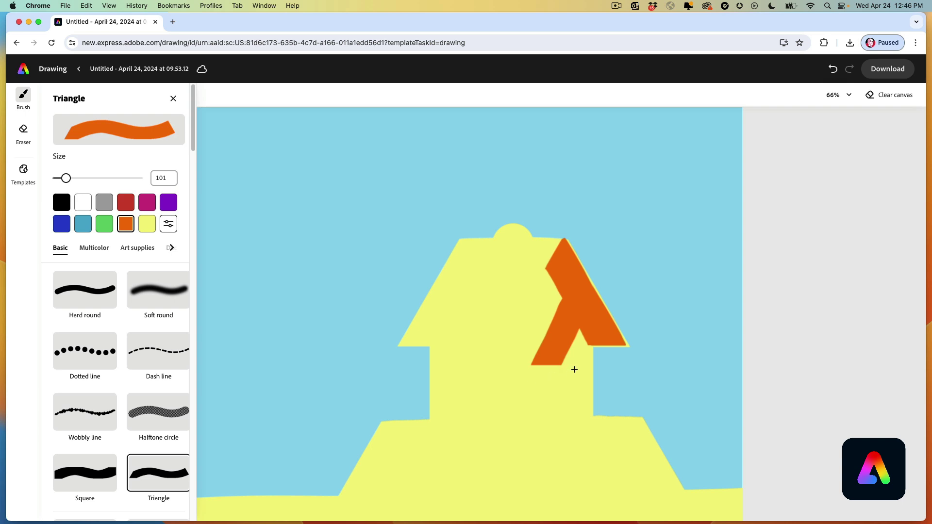
mouse_move(574, 370)
mouse_down()
mouse_move(473, 368)
mouse_move(481, 362)
mouse_move(481, 386)
mouse_move(480, 373)
mouse_move(582, 442)
mouse_up()
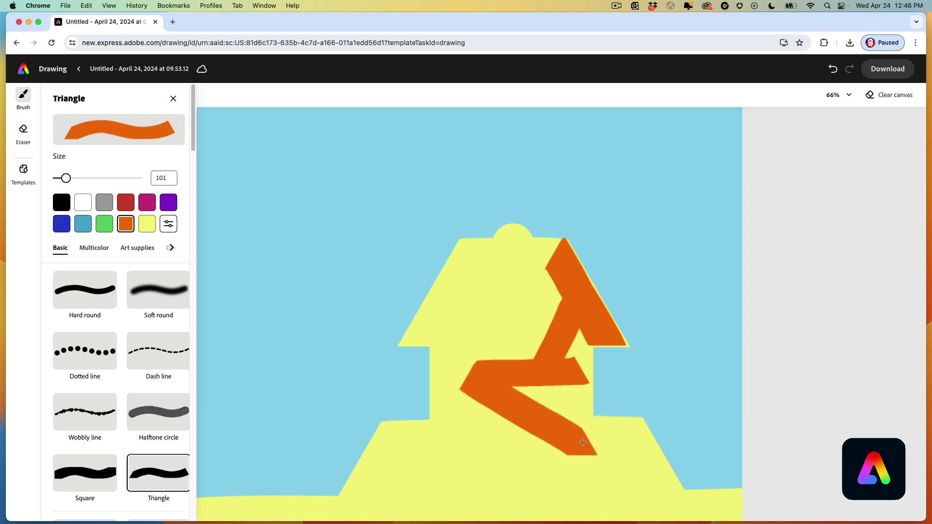
mouse_move(578, 328)
mouse_down()
mouse_move(578, 425)
mouse_move(539, 405)
mouse_move(552, 392)
mouse_move(558, 400)
mouse_move(519, 387)
mouse_up()
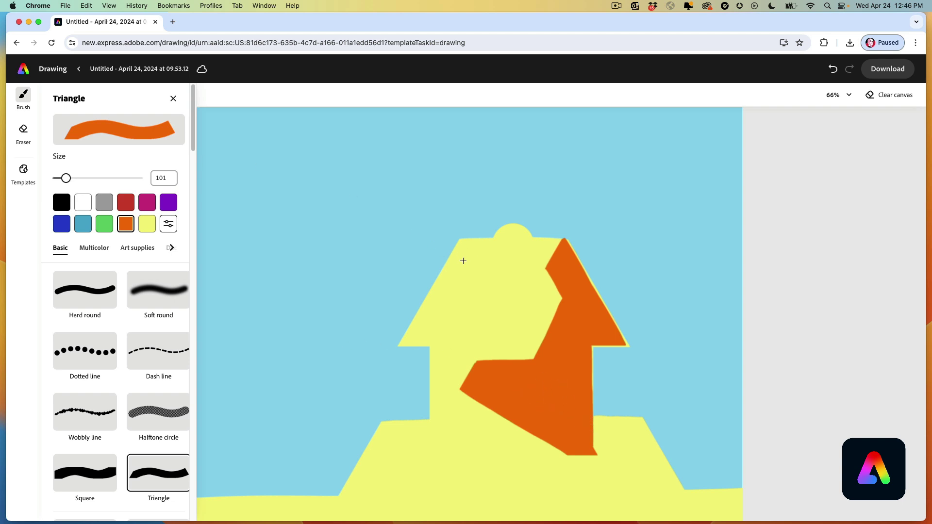
Step: Paint a matching orange flap down the left side of the head to the shoulder
mouse_move(464, 258)
mouse_down()
mouse_move(423, 330)
mouse_move(407, 341)
mouse_move(460, 253)
mouse_up()
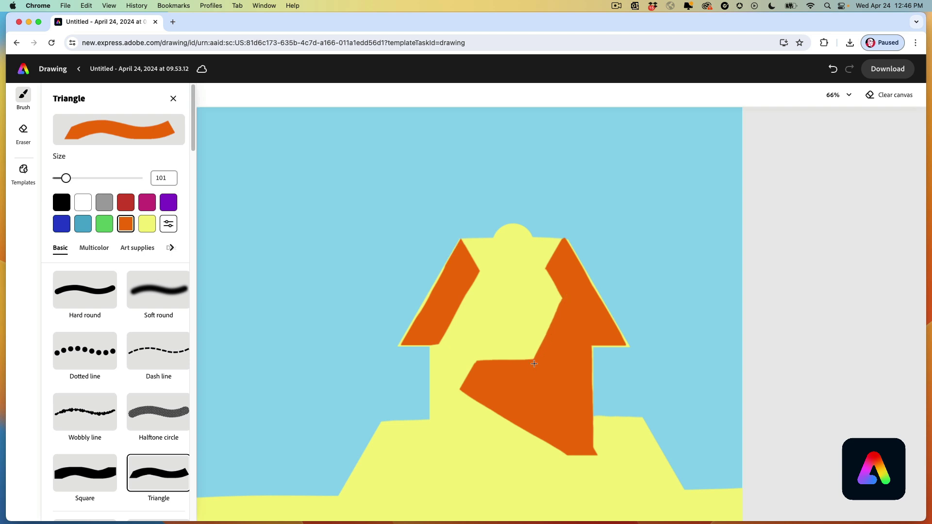
mouse_move(466, 304)
mouse_down()
mouse_move(479, 346)
mouse_move(464, 366)
mouse_move(454, 325)
mouse_move(456, 340)
mouse_move(438, 356)
mouse_move(471, 374)
mouse_move(449, 384)
mouse_move(436, 371)
mouse_move(446, 346)
mouse_move(443, 366)
mouse_move(466, 374)
mouse_move(488, 404)
mouse_up()
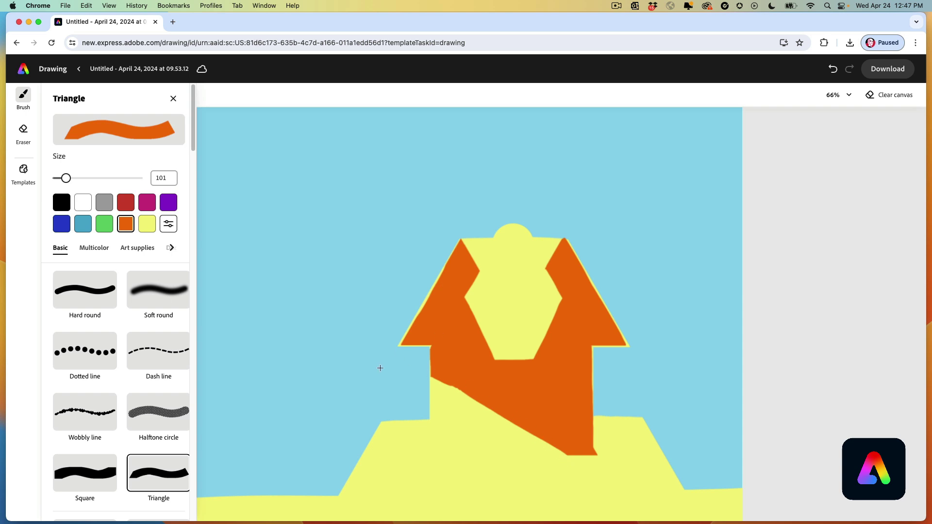
Step: At brush size 68, paint orange brows, a nose line and the right eye shape
drag(66, 179, 58, 179)
drag(558, 271, 518, 275)
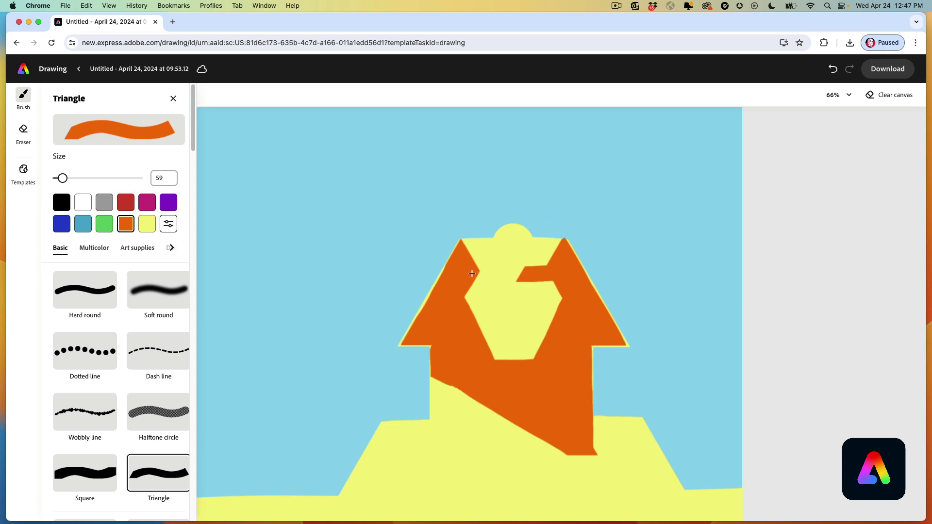
drag(472, 273, 503, 272)
click(517, 277)
mouse_move(526, 275)
mouse_down()
mouse_move(520, 307)
mouse_move(554, 336)
mouse_up()
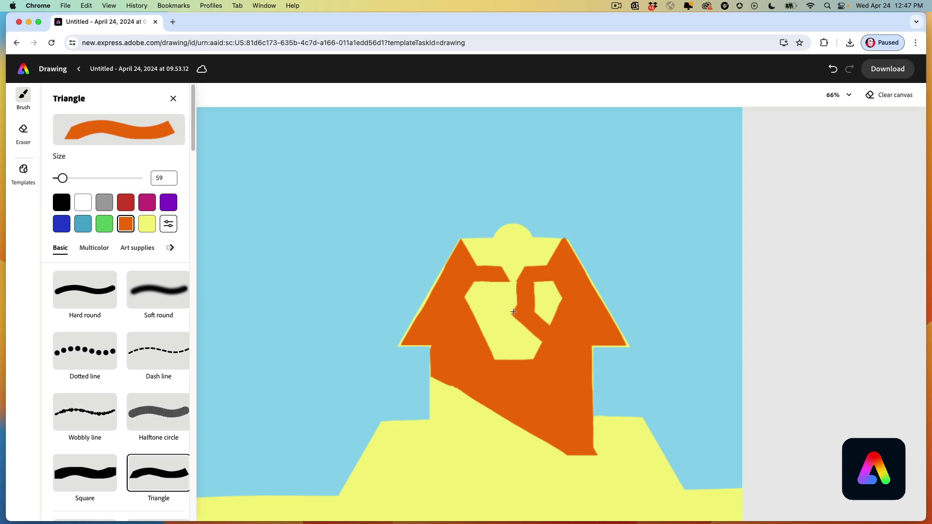
mouse_move(528, 303)
mouse_down()
mouse_move(536, 321)
mouse_move(527, 302)
mouse_move(554, 328)
mouse_up()
mouse_move(569, 294)
mouse_down()
mouse_move(550, 324)
mouse_move(566, 295)
mouse_move(553, 318)
mouse_move(524, 296)
mouse_up()
Step: Draw a thin orange mouth line left of the nose, then sample the sky blue
drag(60, 180, 56, 180)
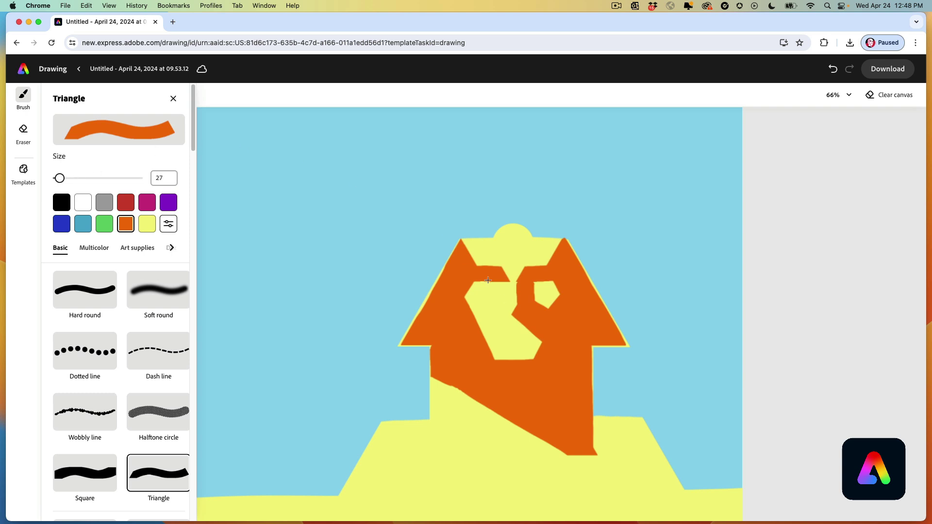
drag(534, 331, 502, 332)
click(168, 223)
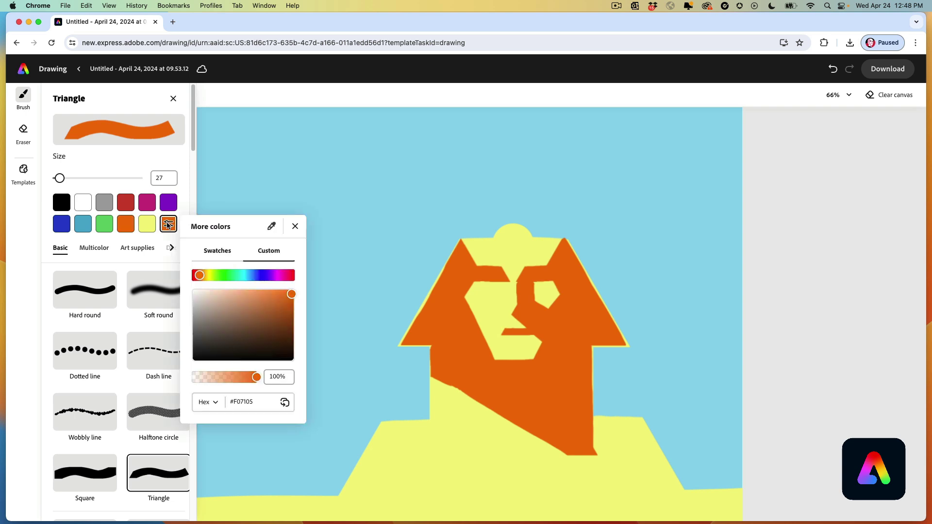
click(270, 226)
click(333, 268)
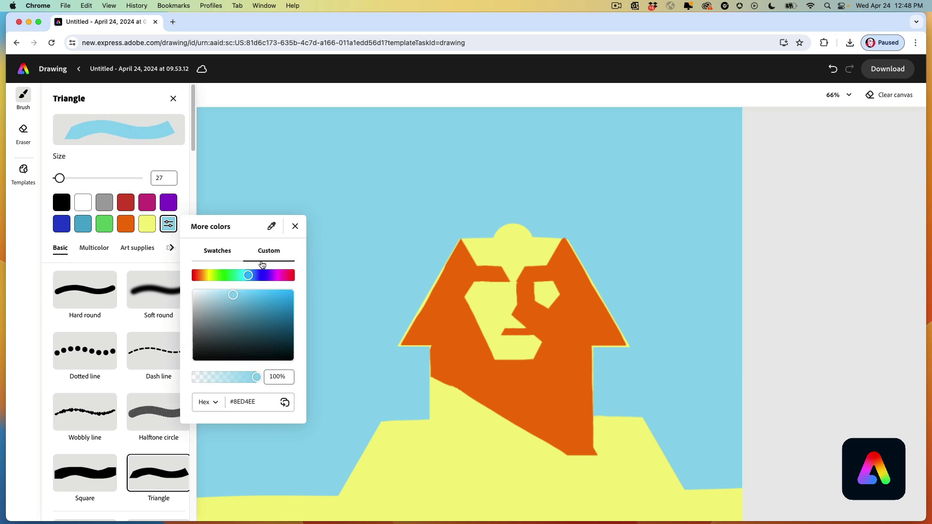
click(259, 200)
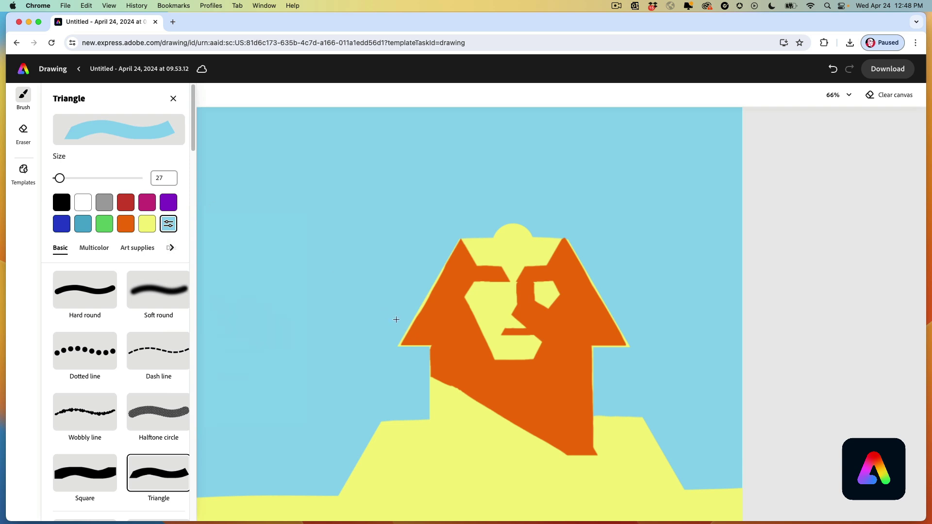
Step: Trim both lower headdress corners with sky blue and add an orange mark on the knob
mouse_move(407, 332)
mouse_down()
mouse_move(422, 343)
mouse_move(401, 311)
mouse_move(427, 345)
mouse_move(399, 345)
mouse_up()
mouse_move(615, 329)
mouse_down()
mouse_move(619, 330)
mouse_move(604, 348)
mouse_move(626, 337)
mouse_move(626, 353)
mouse_move(604, 339)
mouse_move(619, 318)
mouse_move(596, 345)
mouse_up()
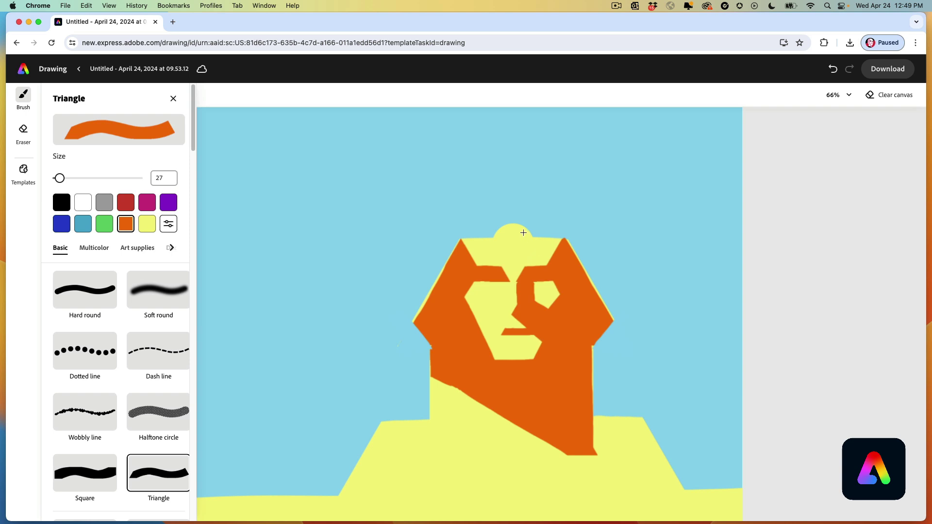
mouse_move(521, 228)
mouse_down()
mouse_move(518, 253)
mouse_move(523, 228)
mouse_move(529, 235)
mouse_move(522, 228)
mouse_move(519, 251)
mouse_up()
Step: Zoom out and draw two sets of three thin orange claws on the sand
scroll(556, 361, down, 5)
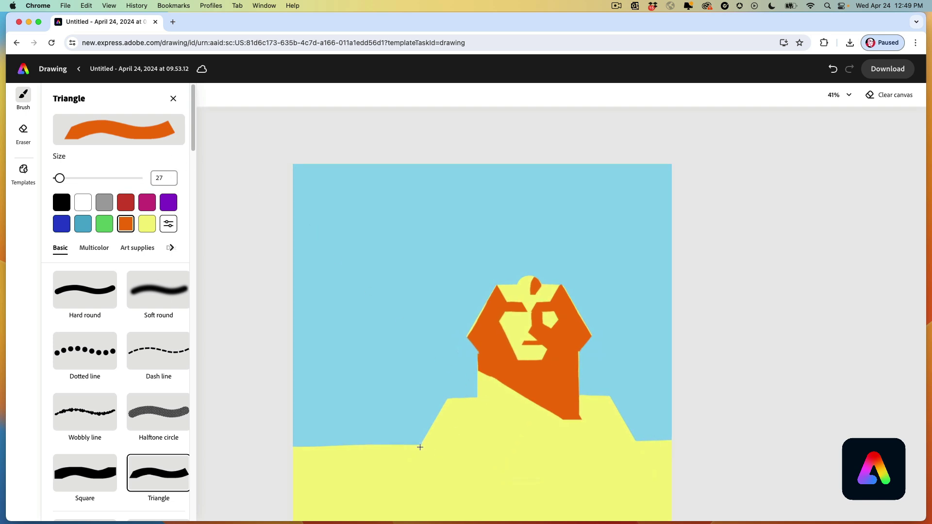
mouse_move(435, 449)
mouse_down()
mouse_move(435, 465)
mouse_move(462, 463)
mouse_up()
mouse_move(594, 445)
mouse_down()
mouse_move(595, 464)
mouse_move(621, 466)
mouse_up()
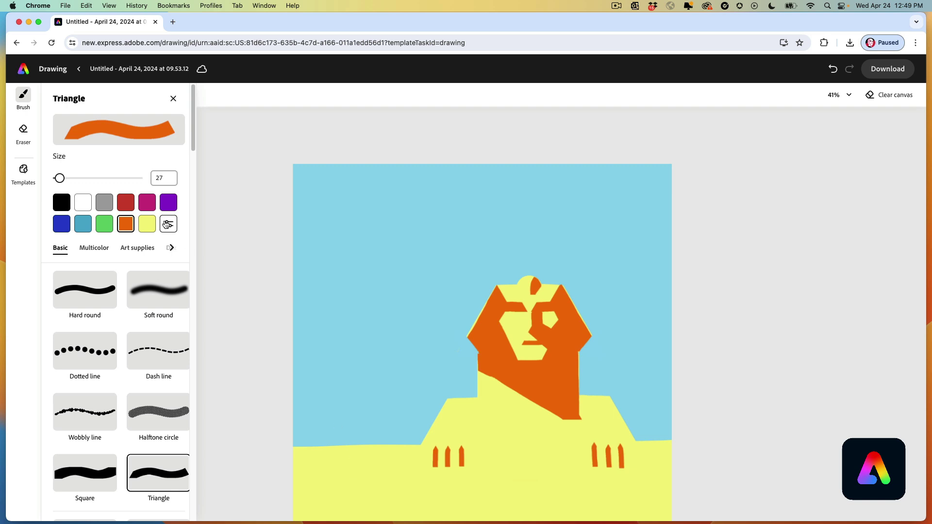
Step: With a larger brush, paint an orange triangular left leg and add an orange claw to the right paw
drag(60, 178, 60, 180)
drag(481, 422, 482, 462)
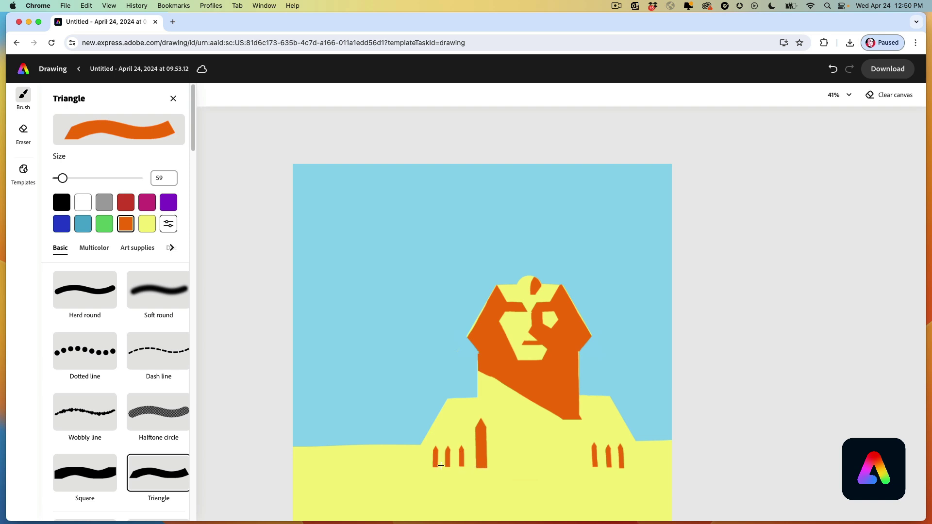
mouse_move(481, 421)
mouse_down()
mouse_move(517, 462)
mouse_move(491, 439)
mouse_move(503, 462)
mouse_up()
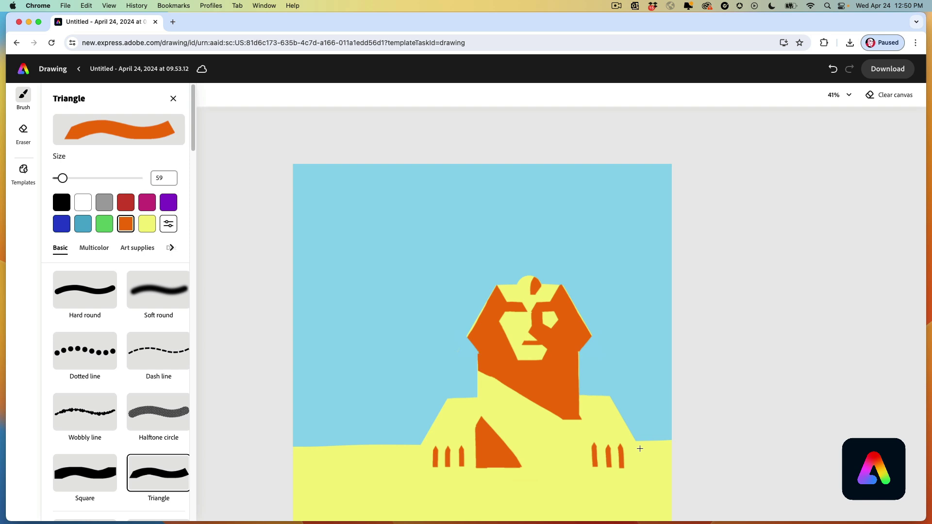
mouse_move(639, 448)
mouse_down()
mouse_move(677, 465)
mouse_move(648, 462)
mouse_move(641, 451)
mouse_move(669, 457)
mouse_move(641, 449)
mouse_move(672, 453)
mouse_up()
Step: At brush size 20, draw a thick orange line down the Sphinx's right shoulder
drag(62, 178, 59, 178)
scroll(599, 388, up, 3)
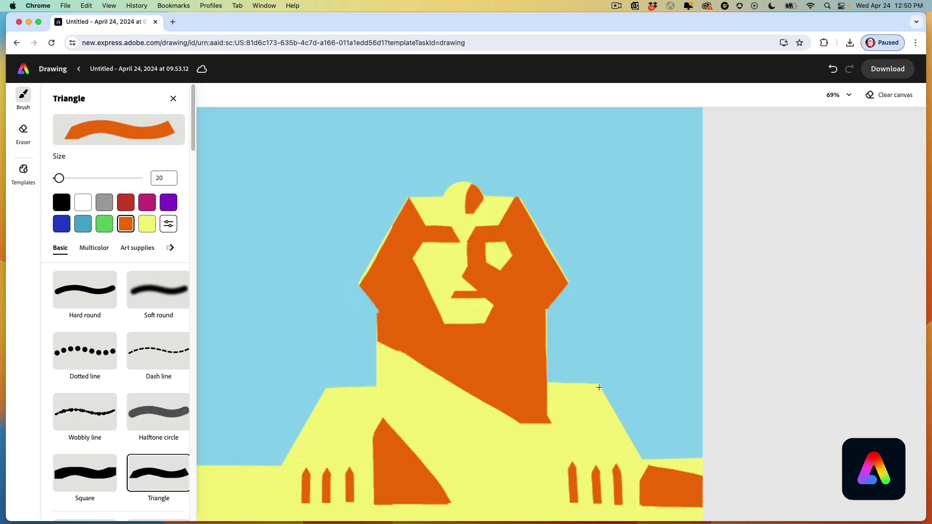
mouse_move(598, 386)
mouse_down()
mouse_move(645, 469)
mouse_move(643, 495)
mouse_up()
mouse_move(644, 467)
mouse_down()
mouse_move(597, 389)
mouse_move(642, 462)
mouse_up()
scroll(310, 270, down, 5)
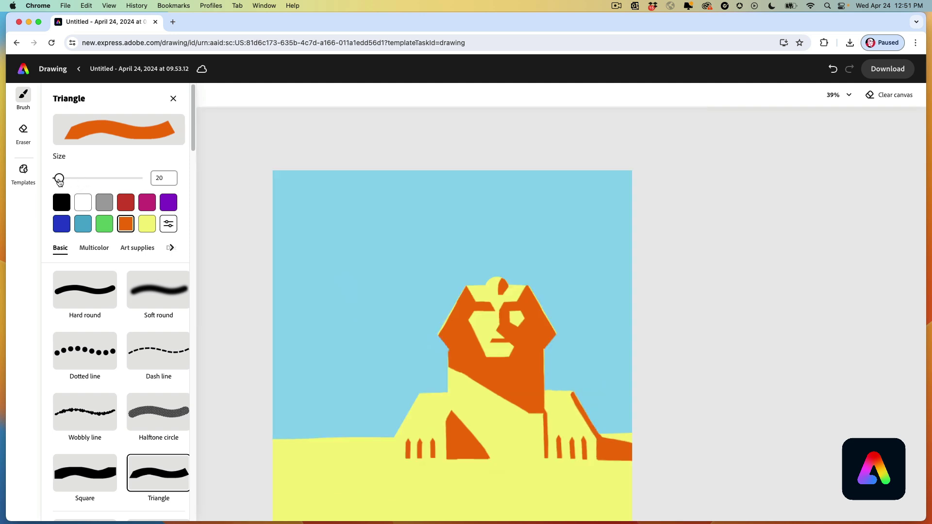
Step: Set the brush to size 50 and sample the sky blue from the canvas with the eyedropper
drag(59, 180, 61, 179)
click(169, 223)
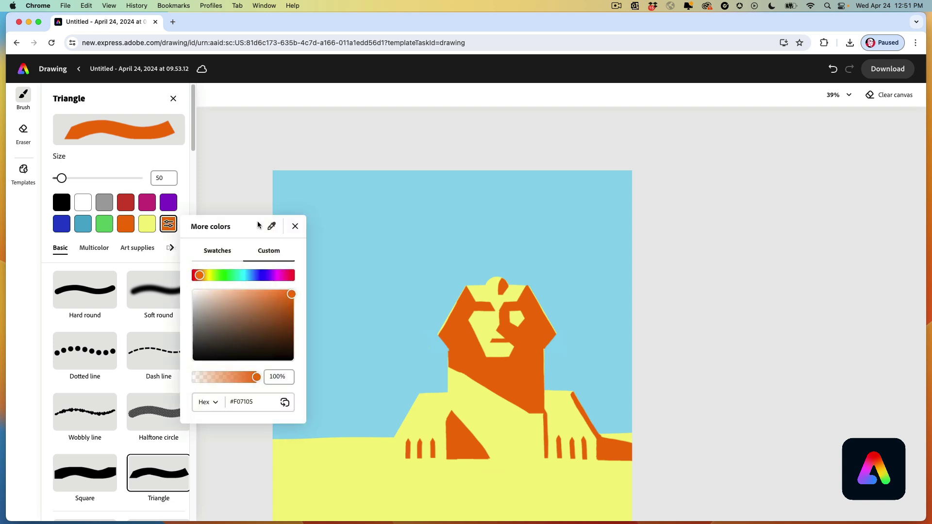
click(271, 226)
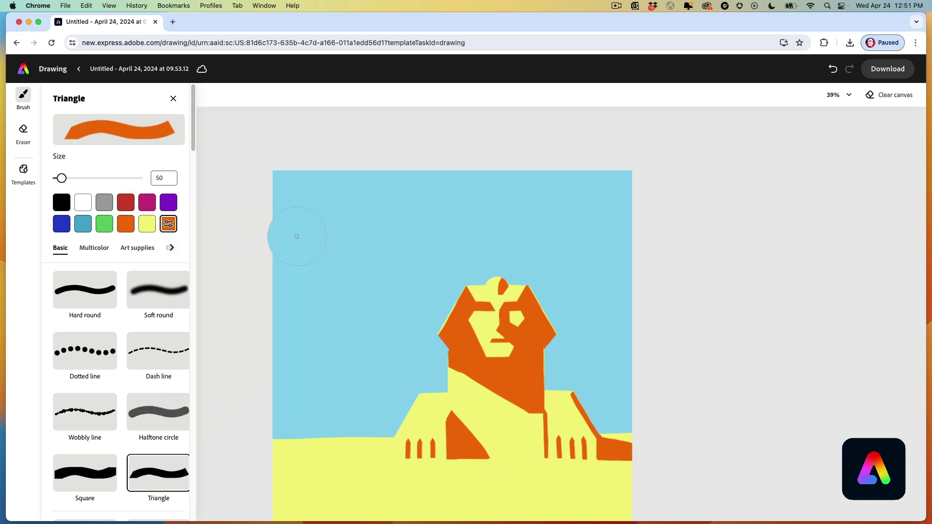
click(330, 279)
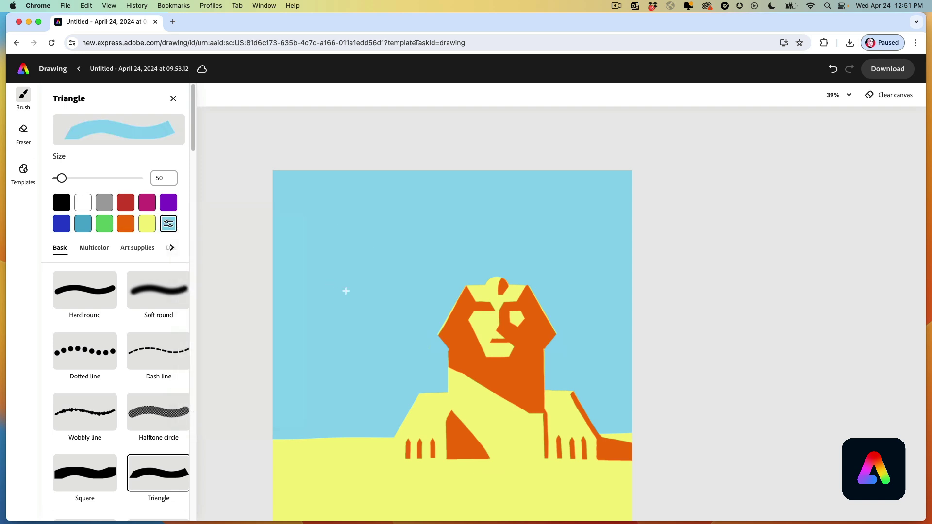
Step: Paint sky blue over the left and right shoulder steps to smooth their edges
scroll(463, 400, up, 5)
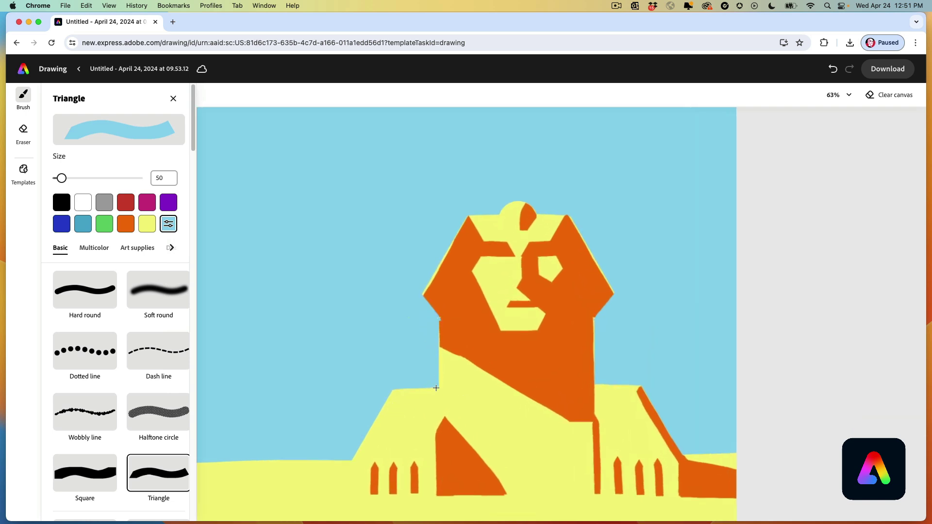
mouse_move(436, 387)
mouse_down()
mouse_move(348, 455)
mouse_move(409, 391)
mouse_up()
click(393, 391)
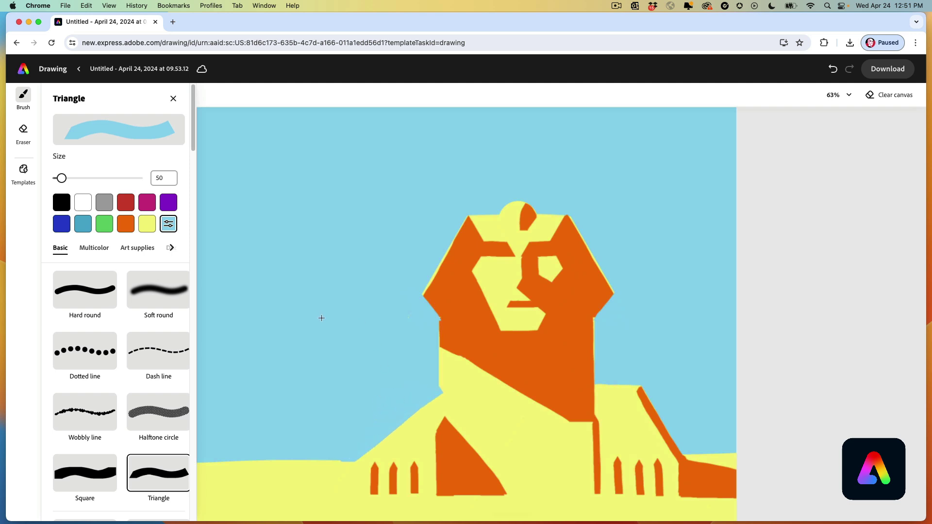
mouse_move(606, 377)
mouse_down()
mouse_move(682, 443)
mouse_move(663, 411)
mouse_move(613, 385)
mouse_up()
scroll(458, 415, down, 5)
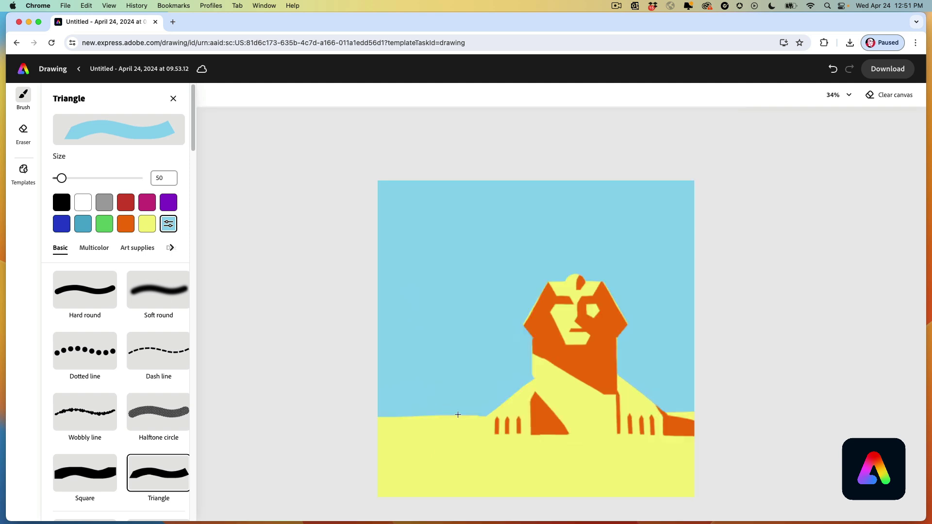
Step: With yellow at brush size about 192, draw two small pyramids on the horizon
click(147, 224)
key(super+z)
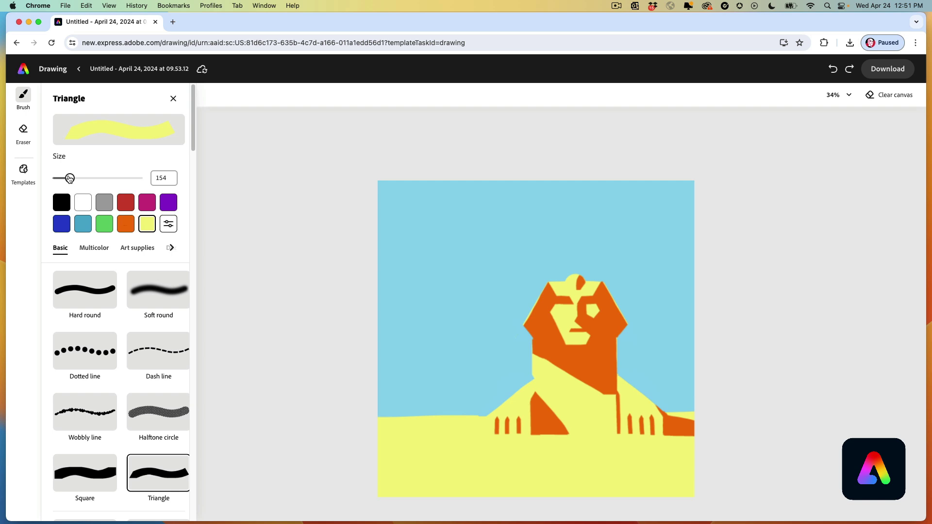
drag(70, 178, 72, 179)
click(454, 406)
key(super+z)
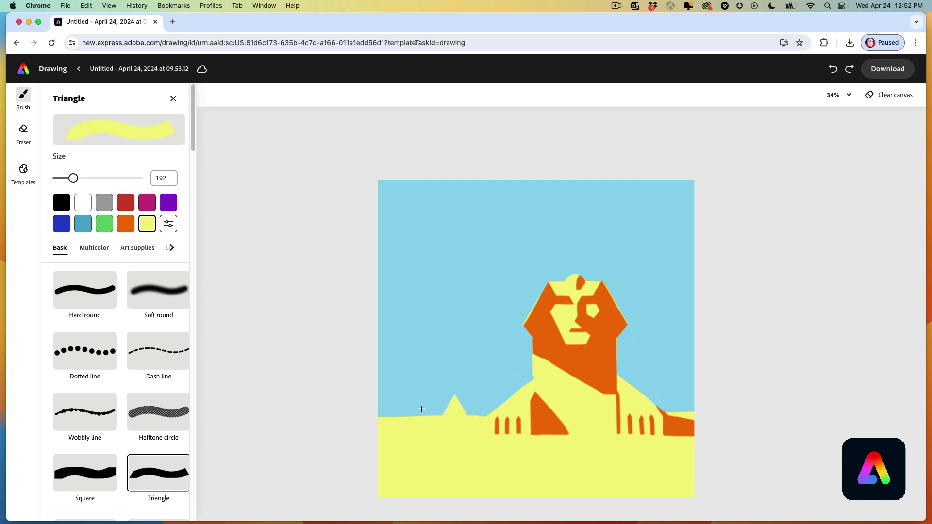
drag(420, 419, 419, 409)
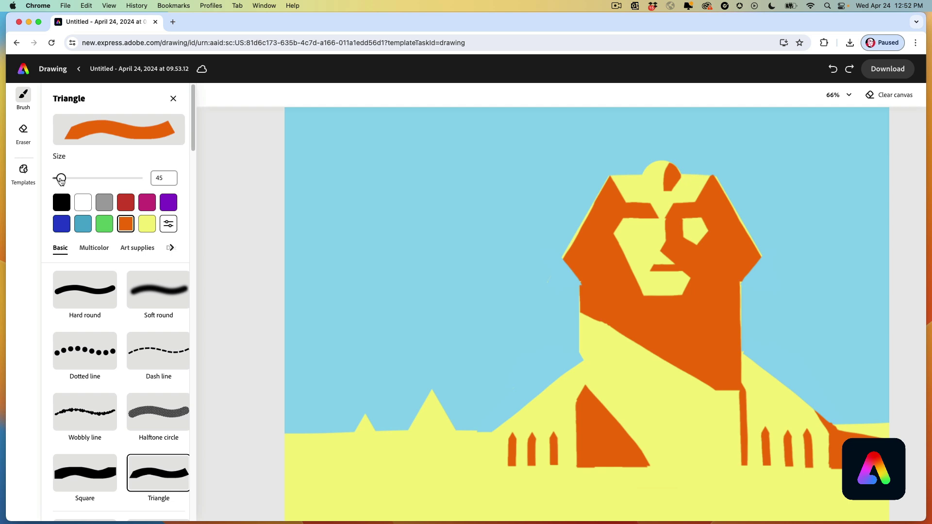
Step: Shade the right halves of both pyramids orange with a smaller brush, down to the ground
drag(59, 179, 56, 180)
mouse_move(433, 393)
mouse_down()
mouse_move(449, 427)
mouse_move(428, 425)
mouse_move(433, 400)
mouse_move(438, 421)
mouse_up()
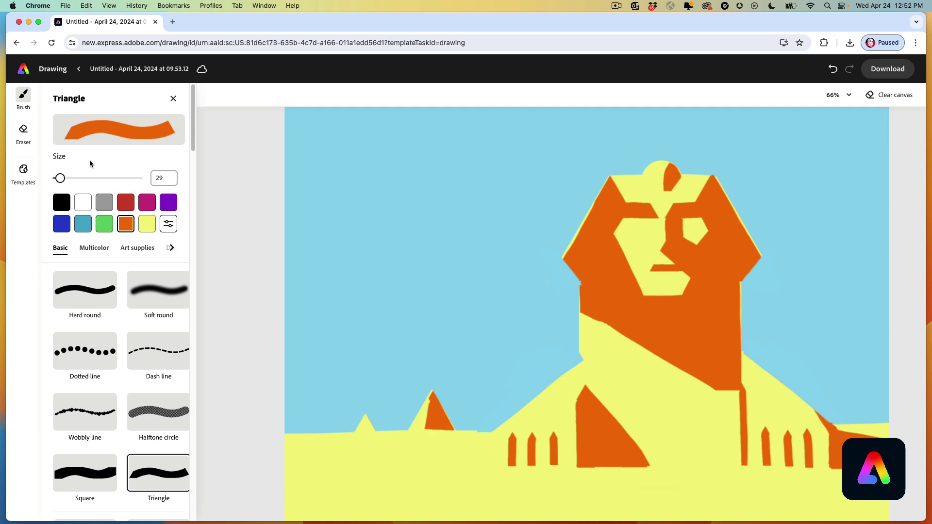
drag(59, 178, 55, 180)
drag(367, 421, 366, 428)
mouse_move(435, 423)
mouse_down()
mouse_move(435, 442)
mouse_move(427, 433)
mouse_move(420, 440)
mouse_move(442, 432)
mouse_up()
click(147, 225)
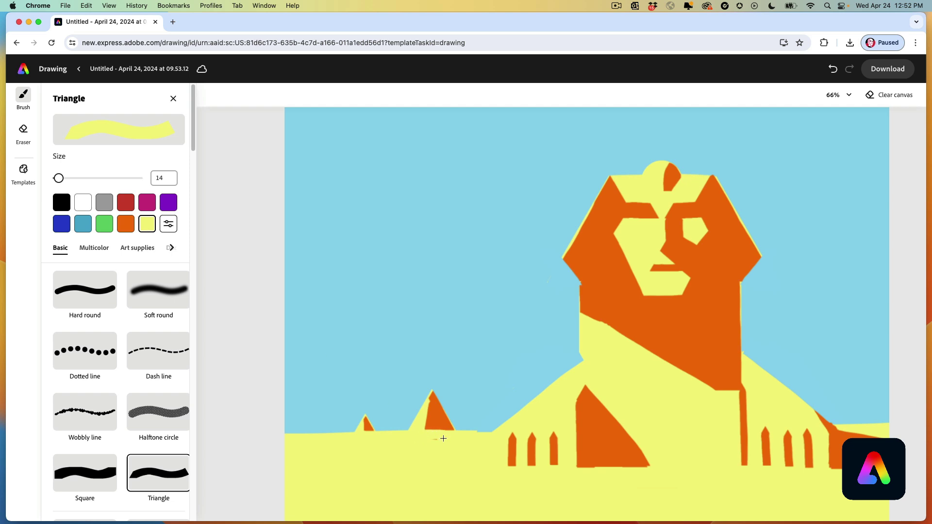
Step: Paint a yellow sun in the sky with a hard round brush at size about 281
key(super+minus)
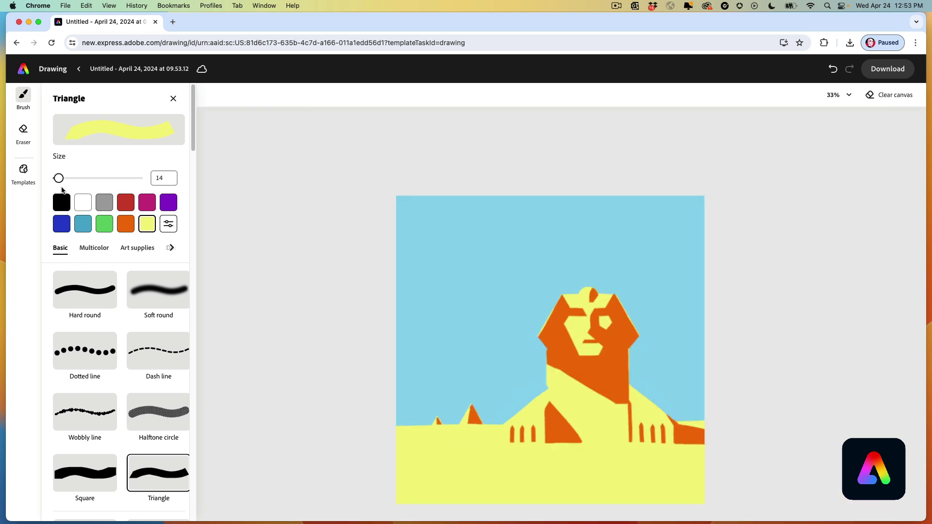
click(80, 282)
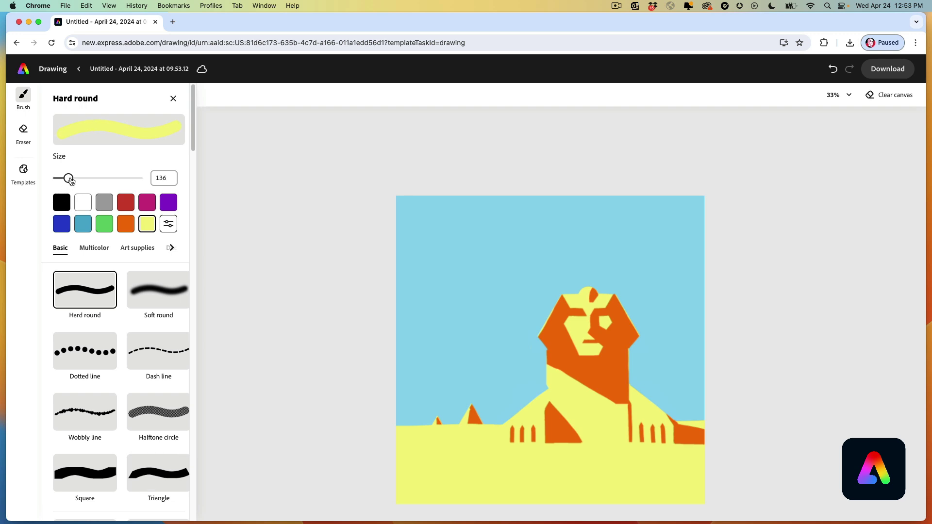
drag(69, 179, 80, 178)
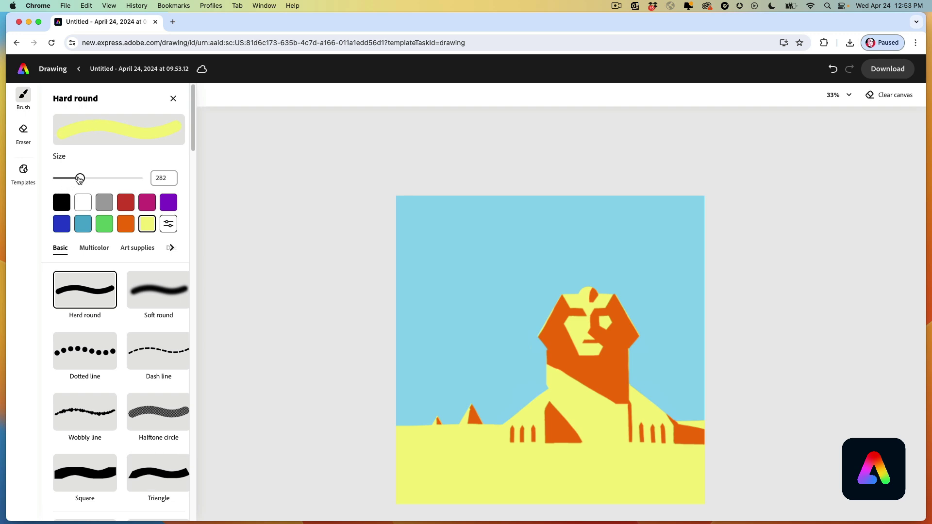
click(483, 255)
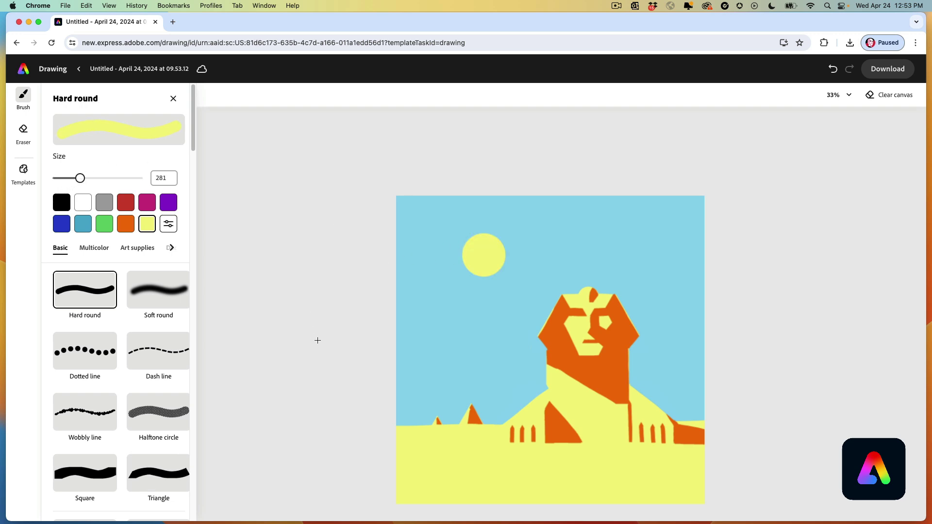
key(super+z)
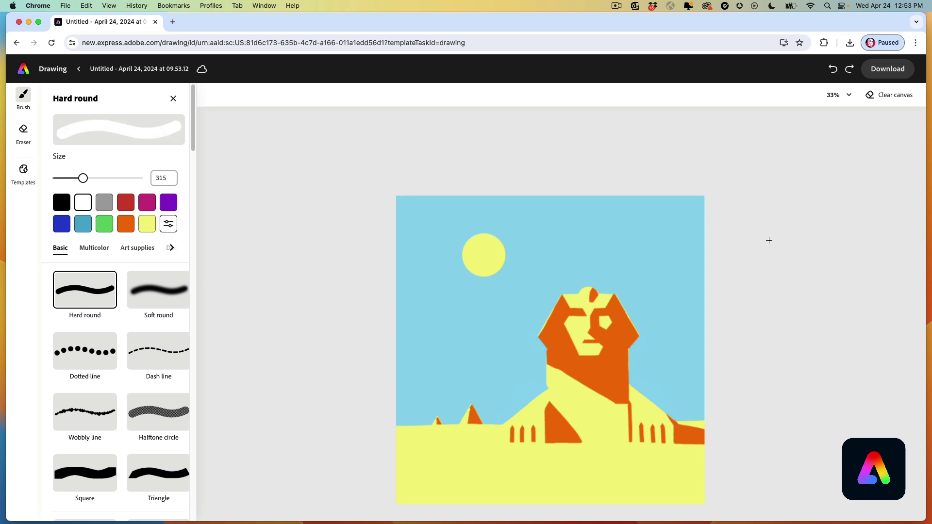
Step: Paint a wavy white band across the top of the sky
mouse_move(720, 241)
mouse_down()
mouse_move(667, 222)
mouse_move(561, 212)
mouse_move(488, 188)
mouse_move(373, 181)
mouse_up()
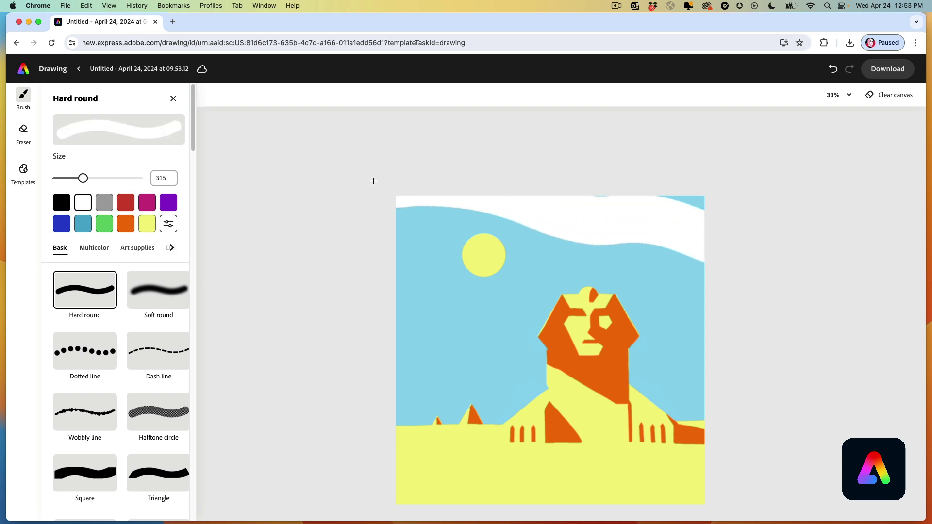
drag(682, 202, 722, 204)
key(super+z)
Step: Build a puffy white cloud from three round puffs with a flat base
click(455, 326)
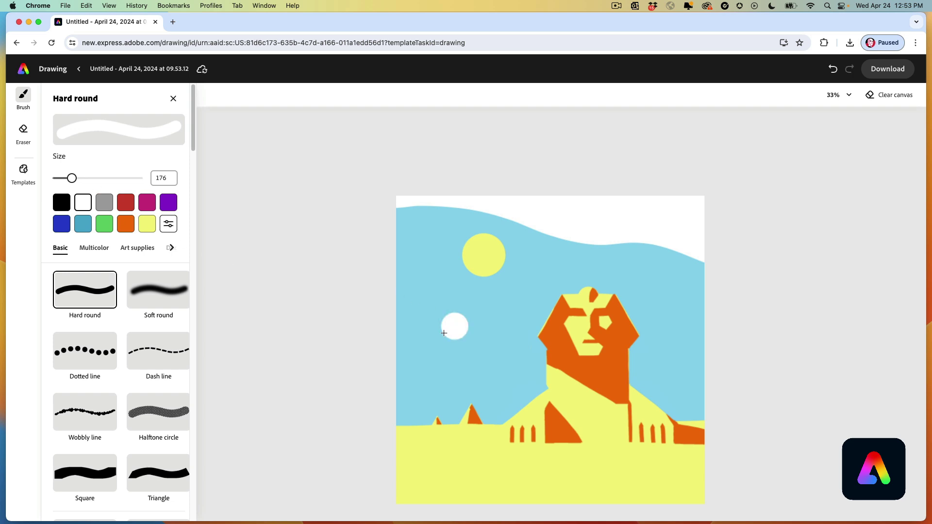
click(436, 336)
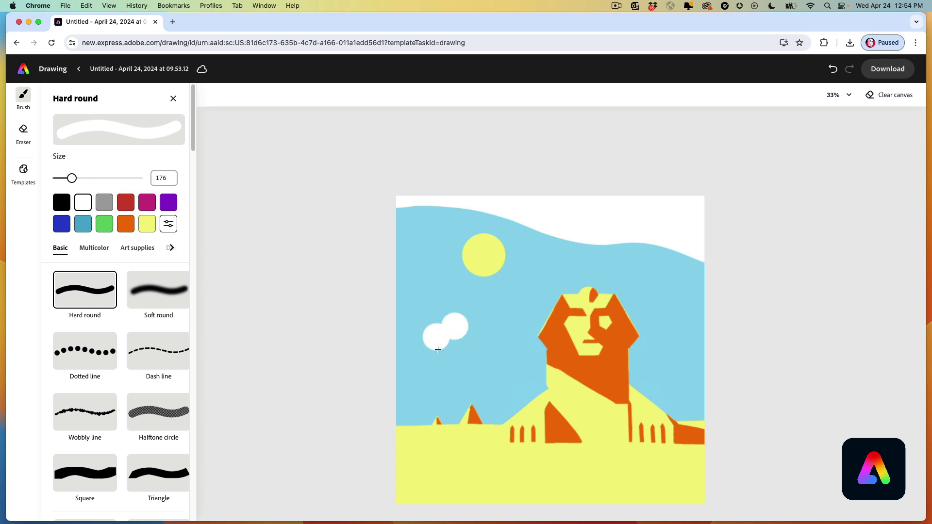
click(465, 339)
drag(72, 178, 67, 178)
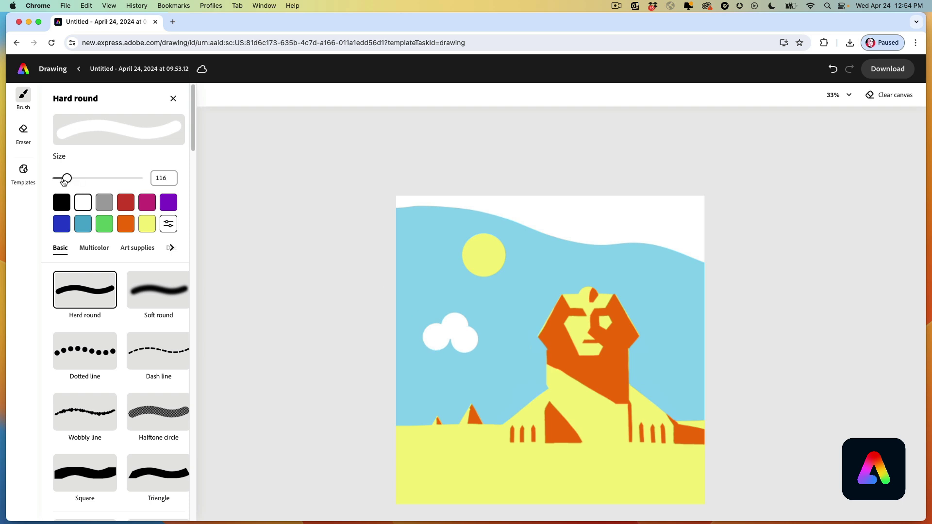
key(super+z)
drag(495, 347, 422, 346)
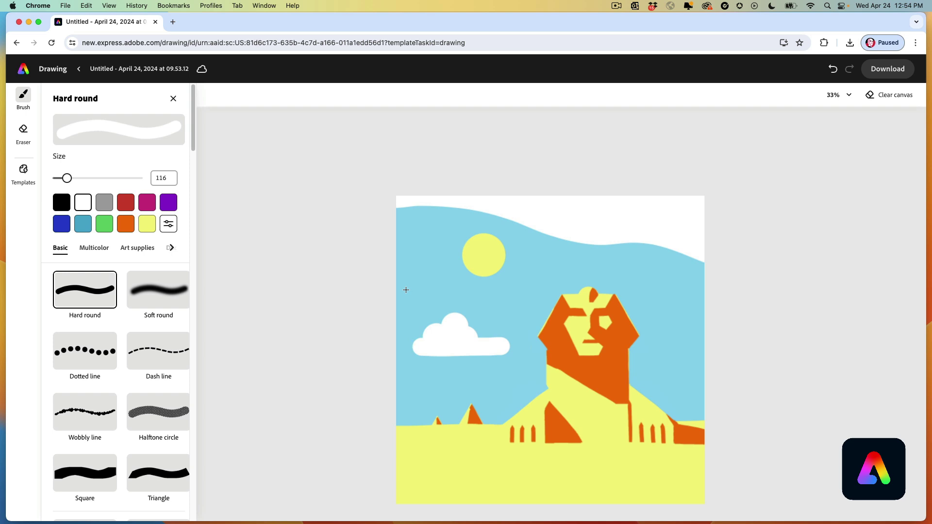
key(super+z)
Step: Add thin white streaks at the right edge, below the cloud and right of the Sphinx
drag(712, 374, 685, 374)
drag(62, 179, 58, 180)
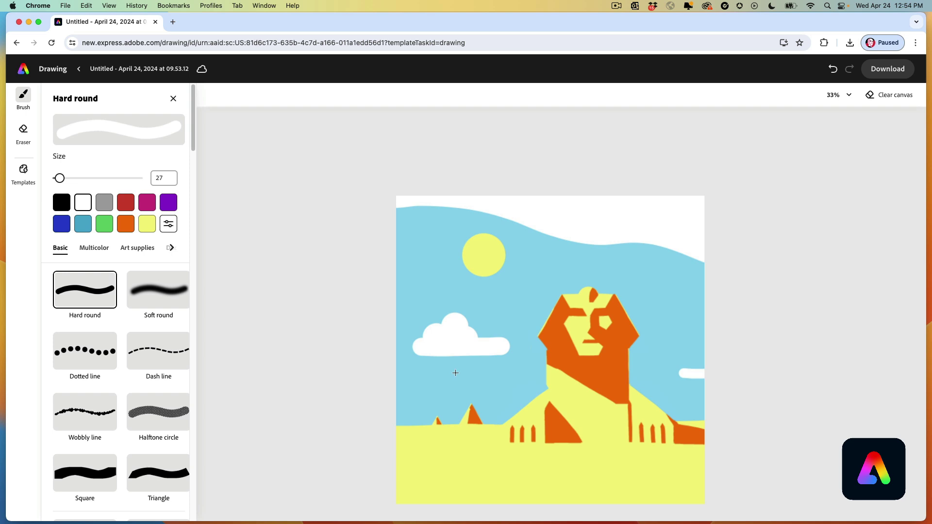
drag(476, 378, 495, 379)
drag(665, 391, 671, 390)
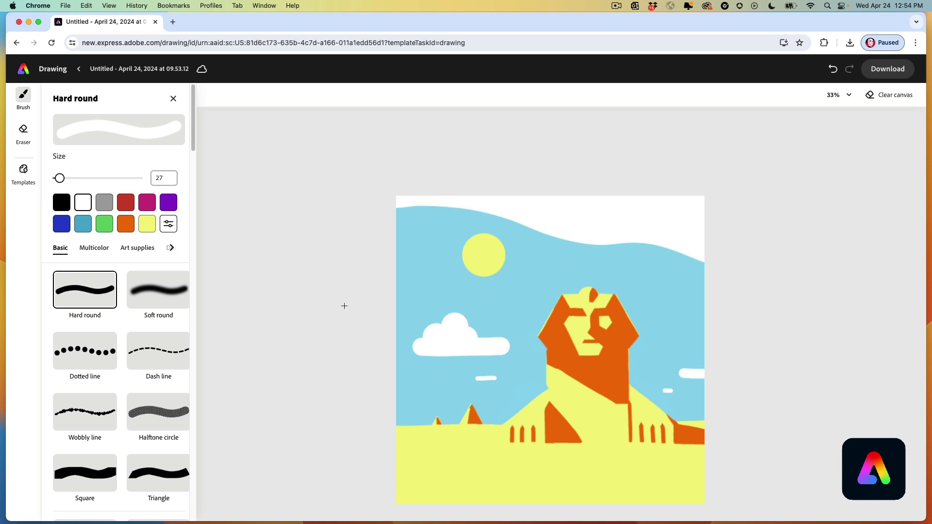